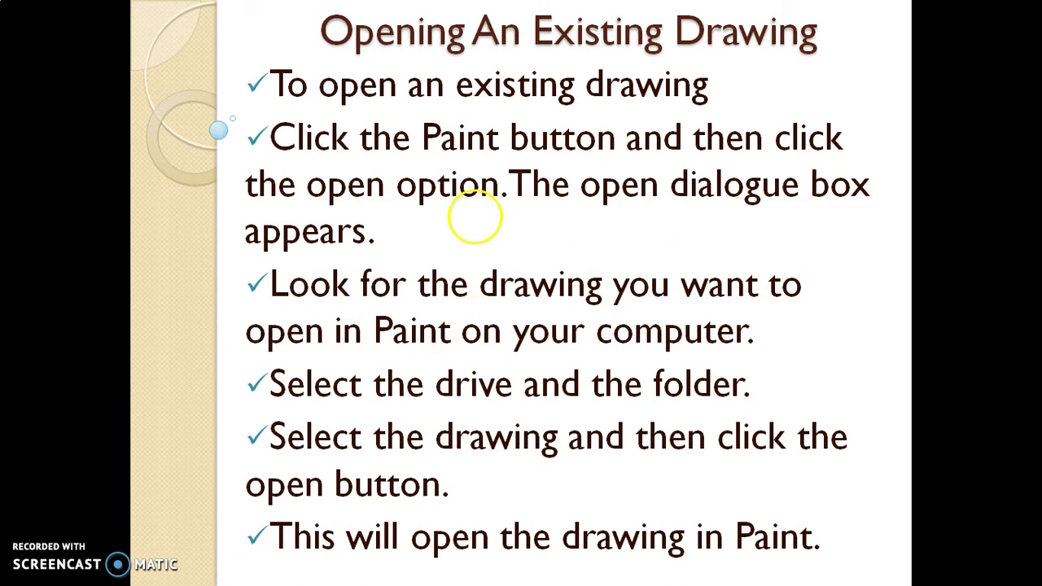
pyautogui.click(477, 214)
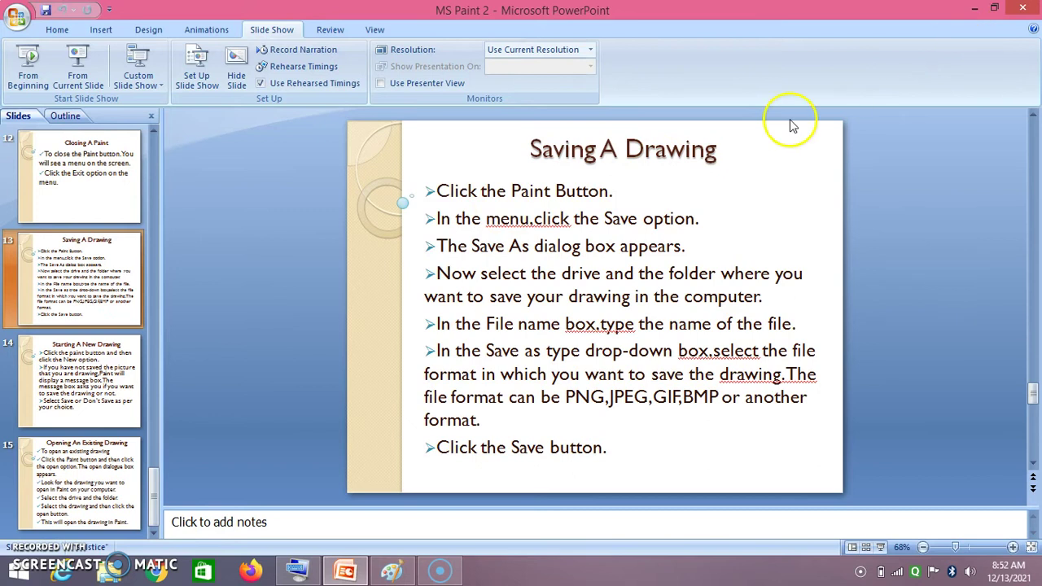
# Step: Show slide 14, minimize PowerPoint, and bring blank Paint forward with its File menu open
pyautogui.click(115, 386)
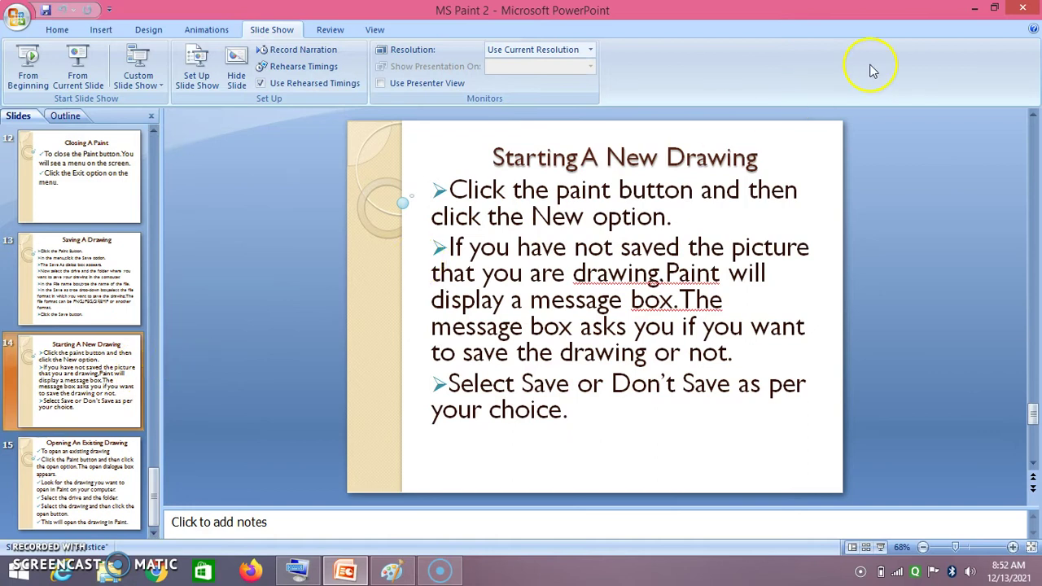
pyautogui.click(978, 8)
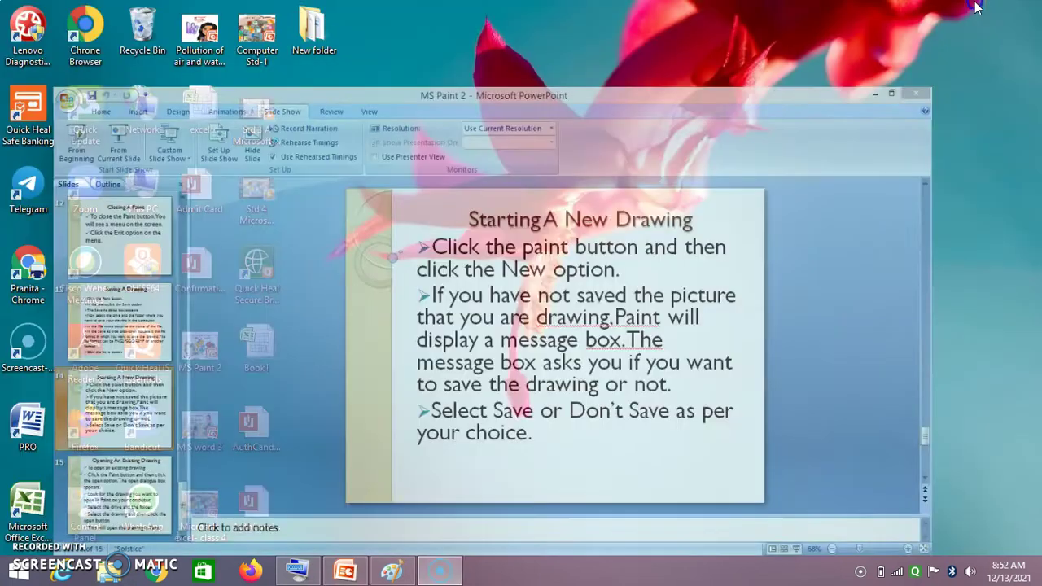
pyautogui.click(386, 576)
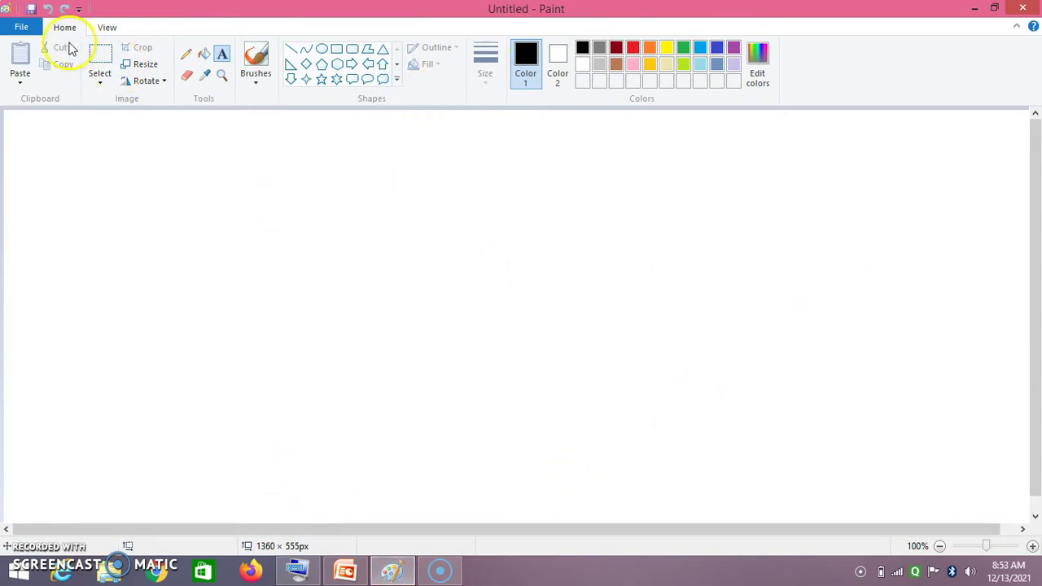
pyautogui.click(19, 26)
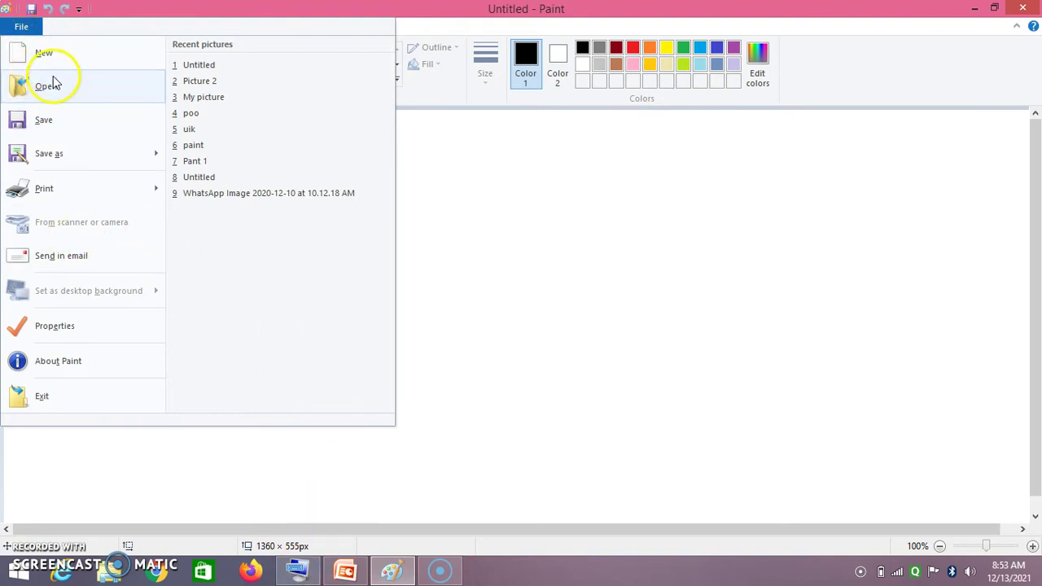
pyautogui.click(431, 139)
pyautogui.click(346, 571)
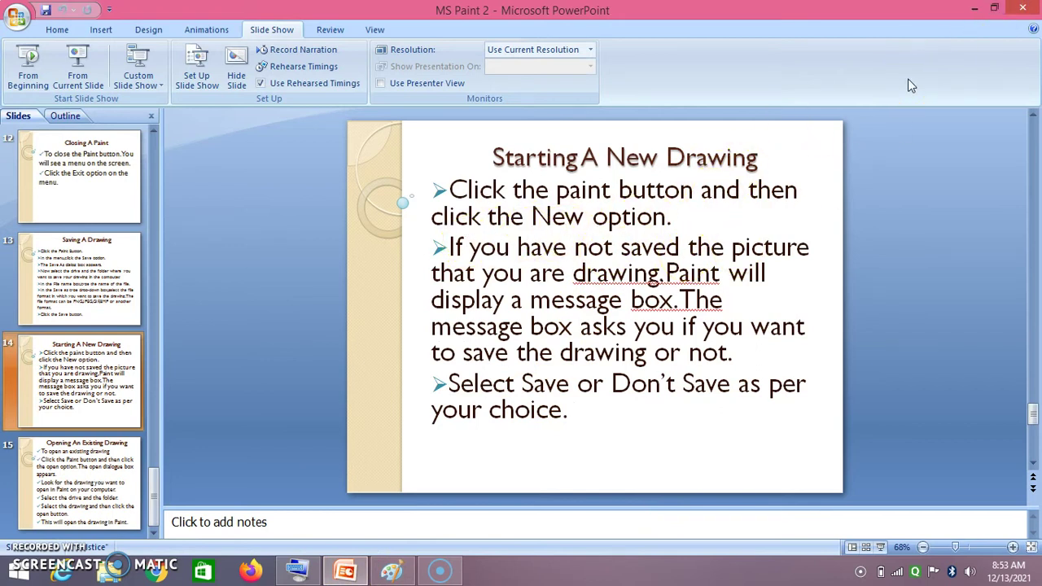
pyautogui.click(971, 10)
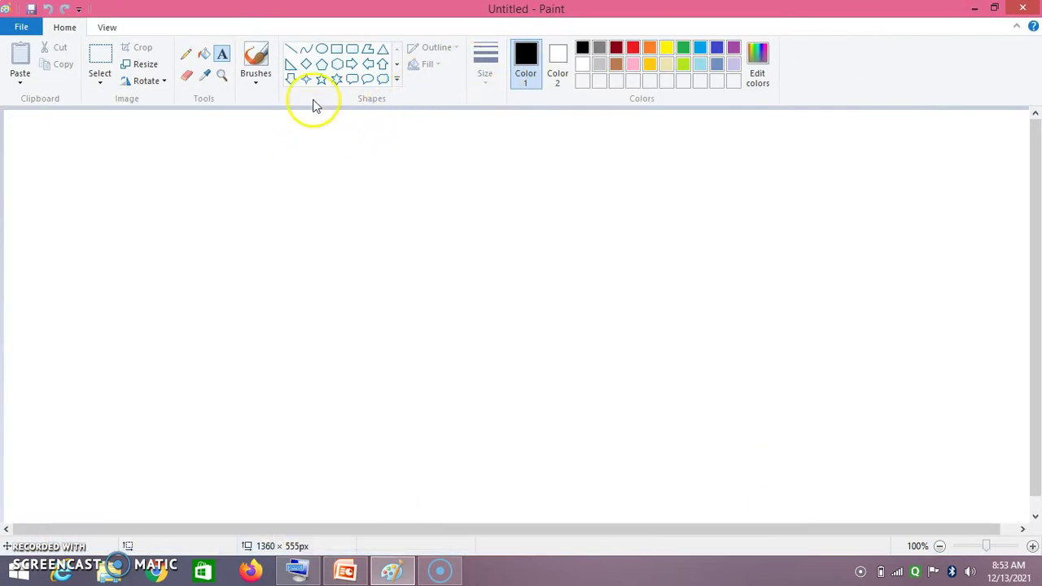
# Step: Draw a six-point star, a diamond and a right triangle side by side
pyautogui.click(338, 79)
pyautogui.moveTo(73, 173); pyautogui.dragTo(300, 424)
pyautogui.click(307, 64)
pyautogui.moveTo(378, 162); pyautogui.dragTo(610, 409)
pyautogui.click(290, 64)
pyautogui.moveTo(710, 167); pyautogui.dragTo(943, 401)
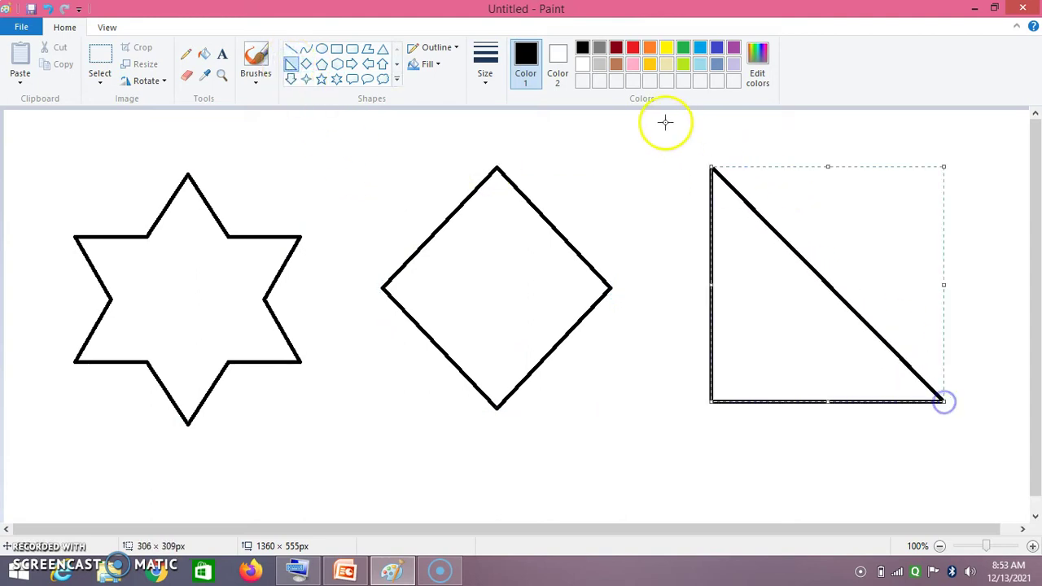
# Step: Fill the star red, the diamond green and the triangle purple
pyautogui.click(204, 54)
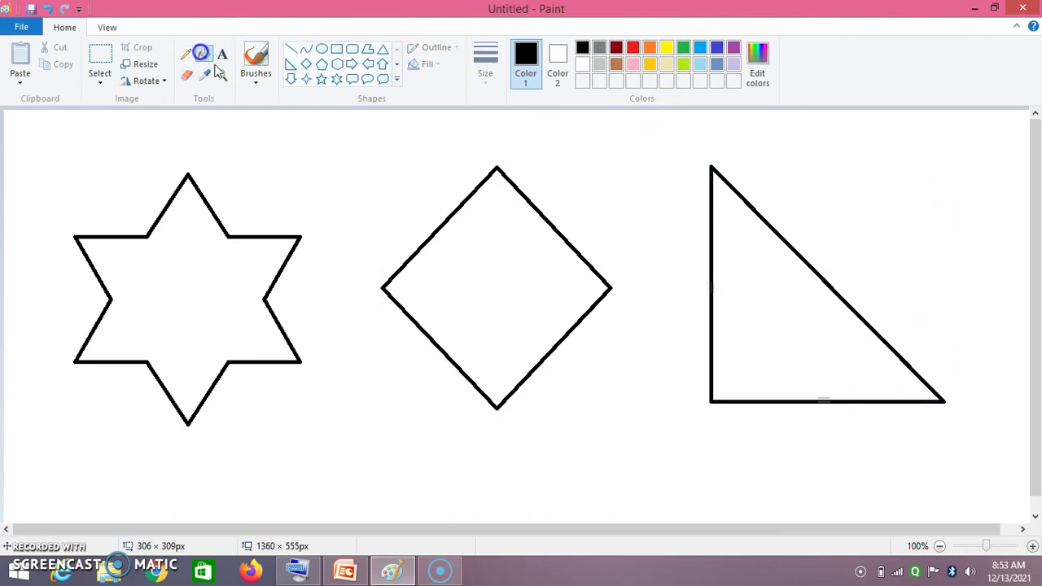
pyautogui.click(633, 47)
pyautogui.click(220, 260)
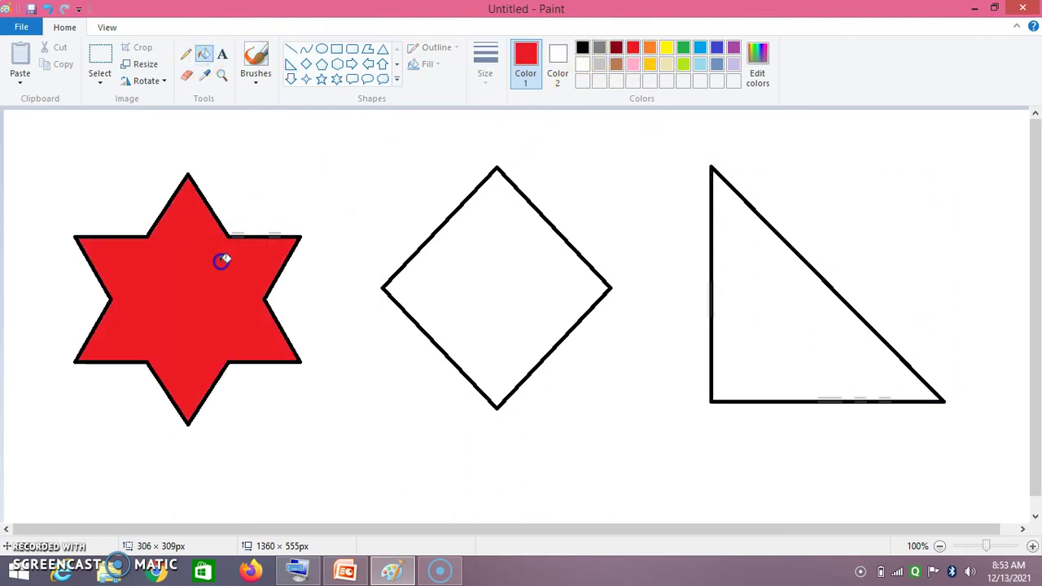
pyautogui.click(684, 47)
pyautogui.click(528, 243)
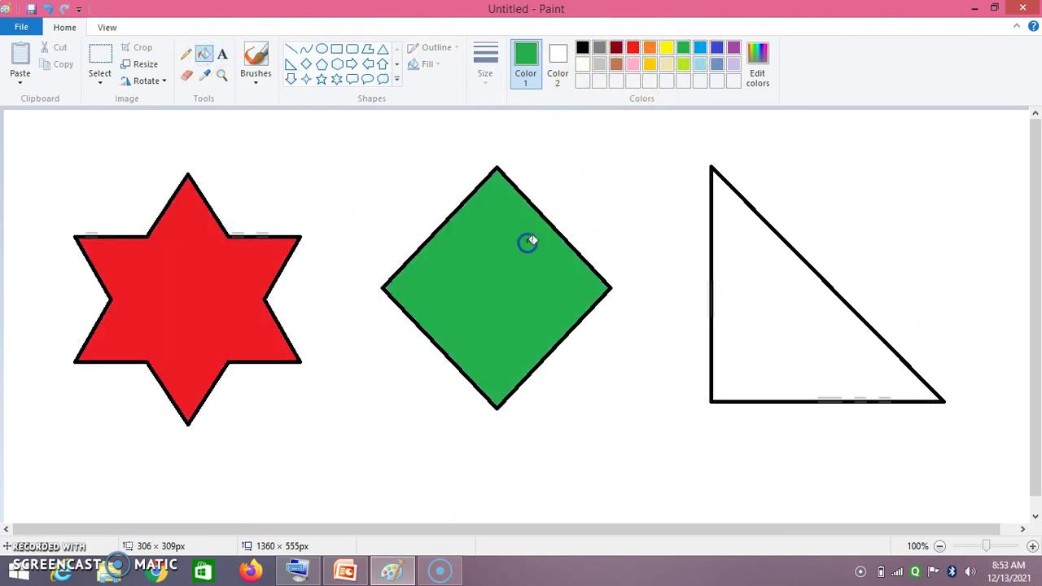
pyautogui.click(733, 47)
pyautogui.click(741, 256)
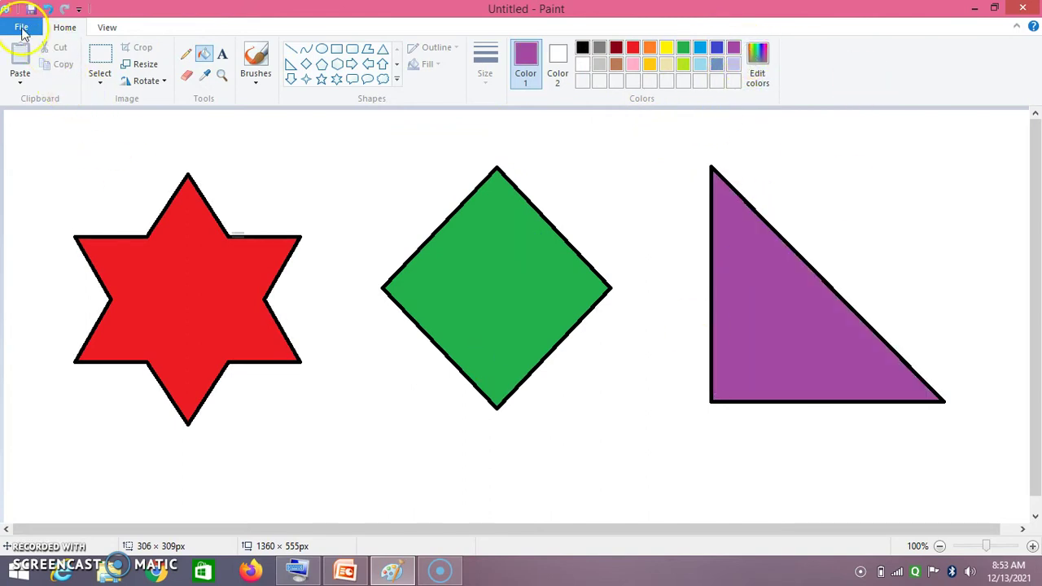
# Step: Choose File > New on the shapes drawing, bringing up the save-changes prompt for Untitled
pyautogui.click(21, 28)
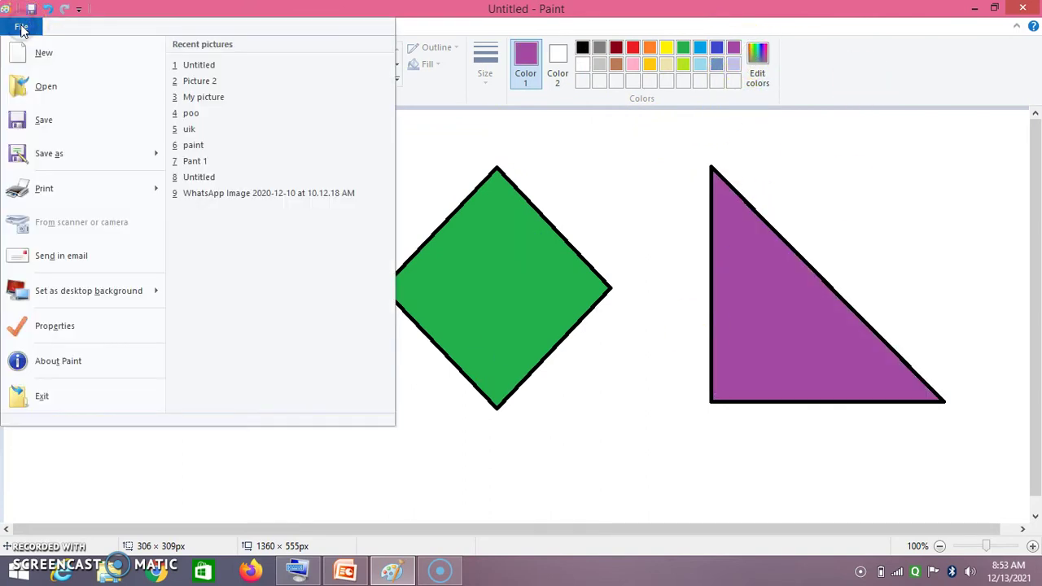
pyautogui.click(45, 54)
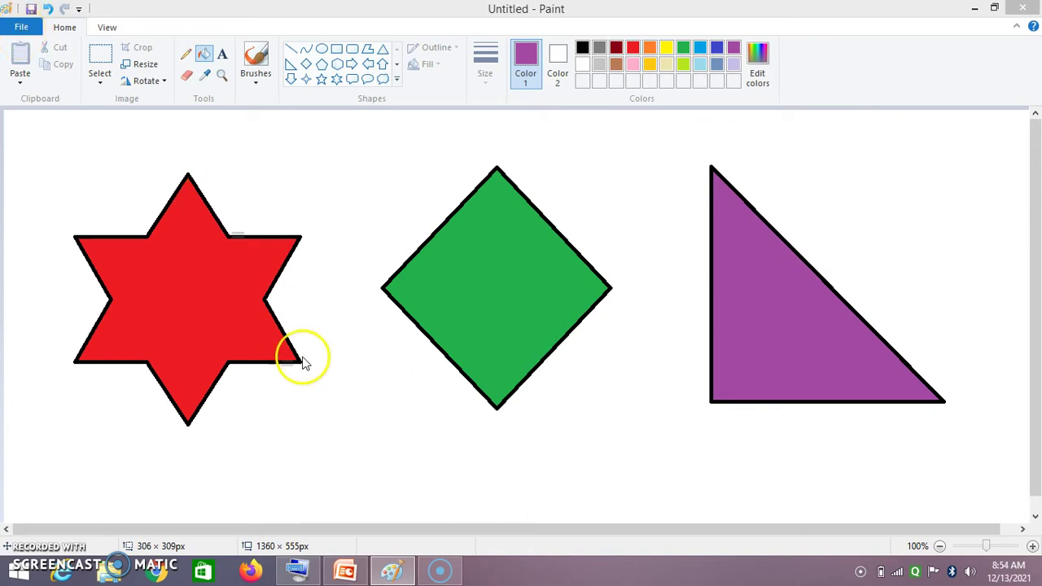
pyautogui.doubleClick(8, 9)
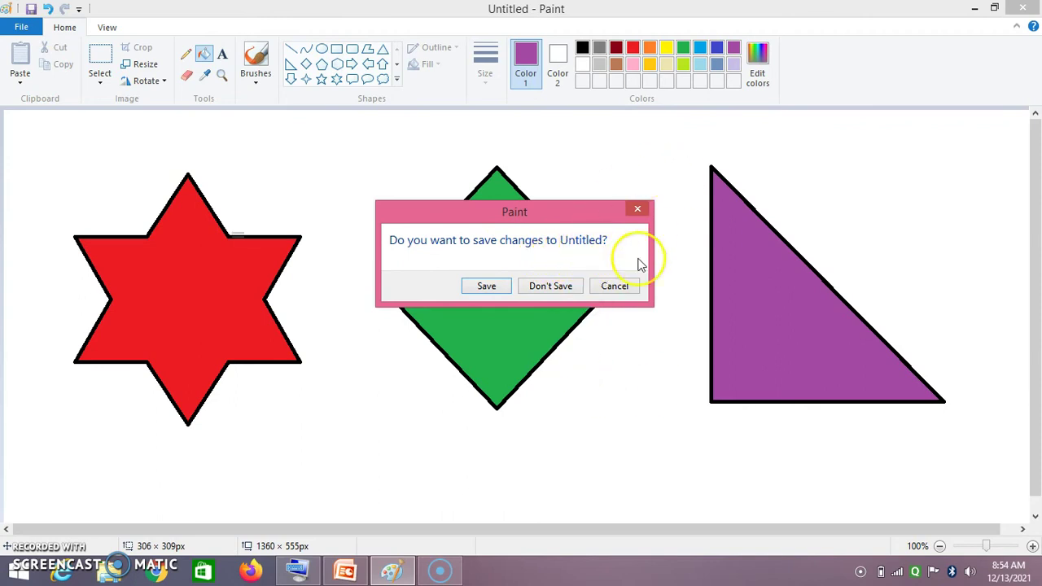
# Step: Save the shapes drawing as picture34 in the Documents folder
pyautogui.click(487, 287)
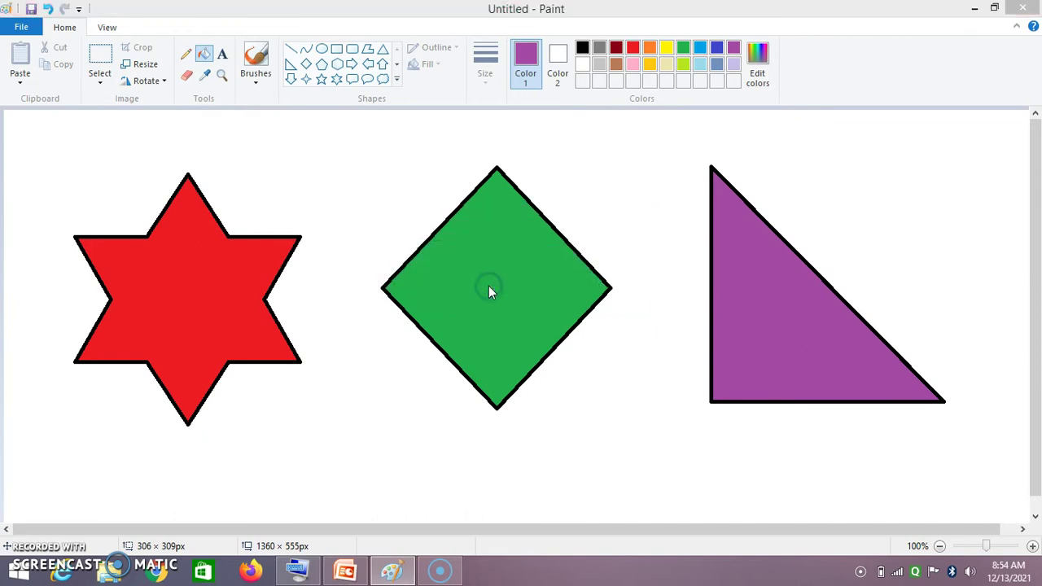
pyautogui.click(416, 372)
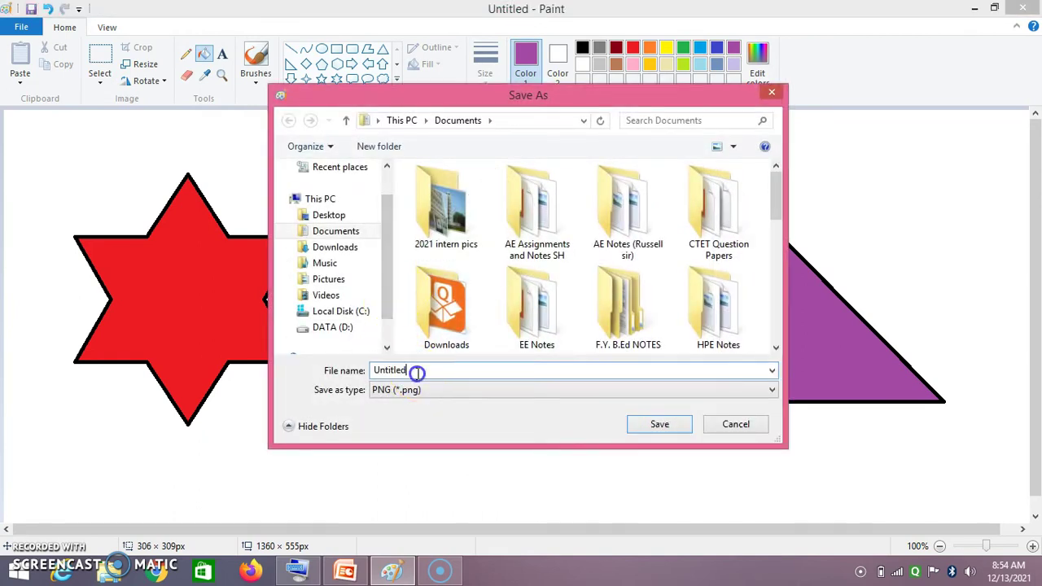
pyautogui.press('BackSpace')
pyautogui.press('BackSpace')
pyautogui.press('BackSpace')
pyautogui.press('BackSpace')
pyautogui.press('BackSpace')
pyautogui.press('BackSpace')
pyautogui.press('BackSpace')
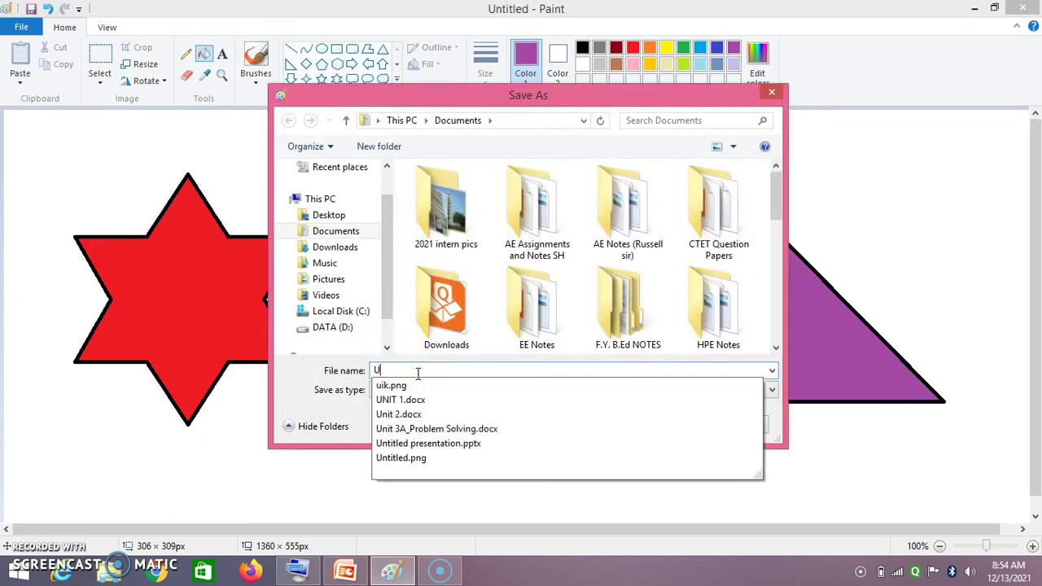
pyautogui.write('pict')
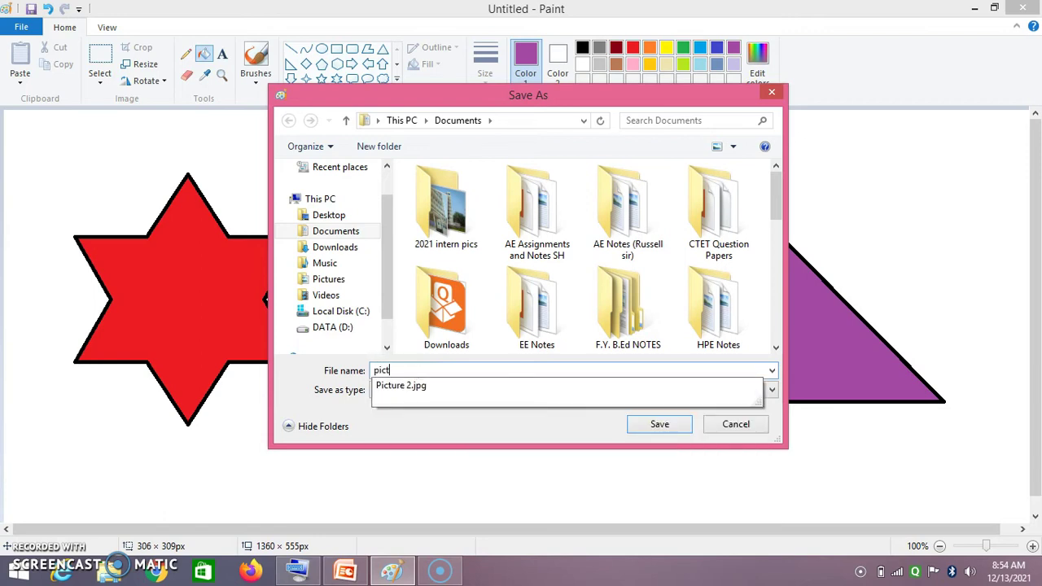
pyautogui.write('ure3040')
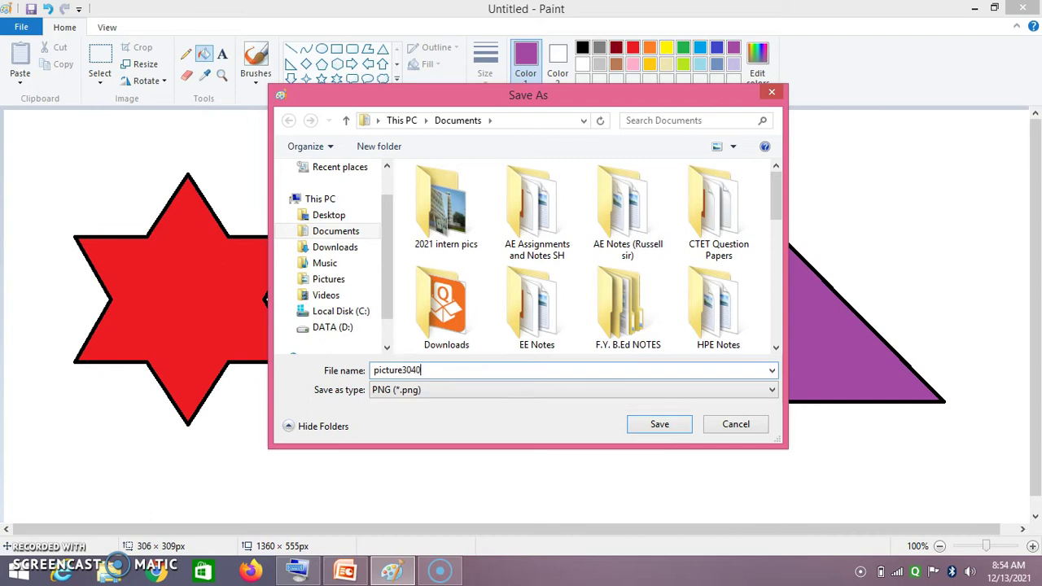
pyautogui.write('00000000000000000000')
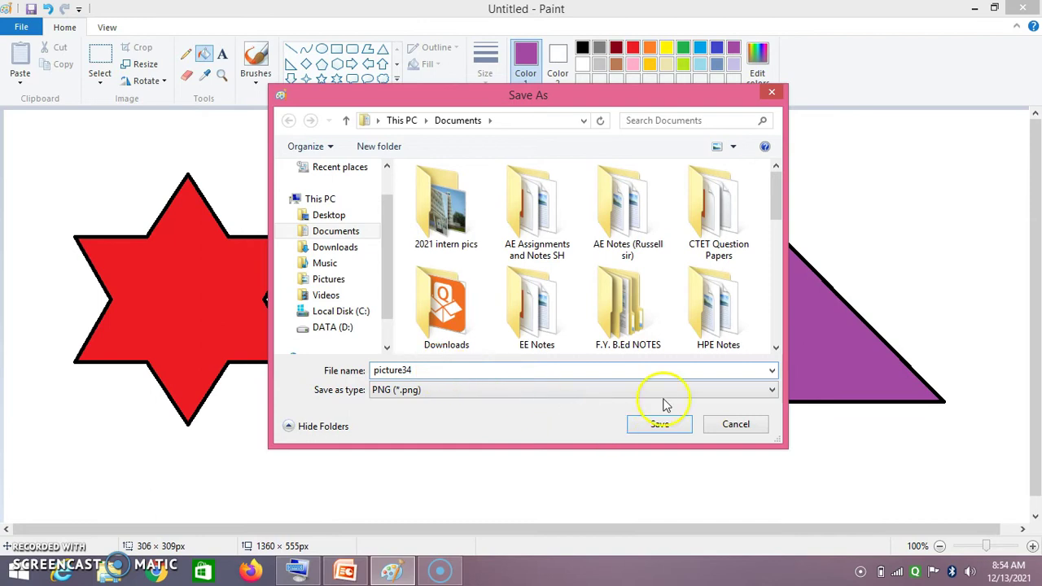
pyautogui.click(338, 234)
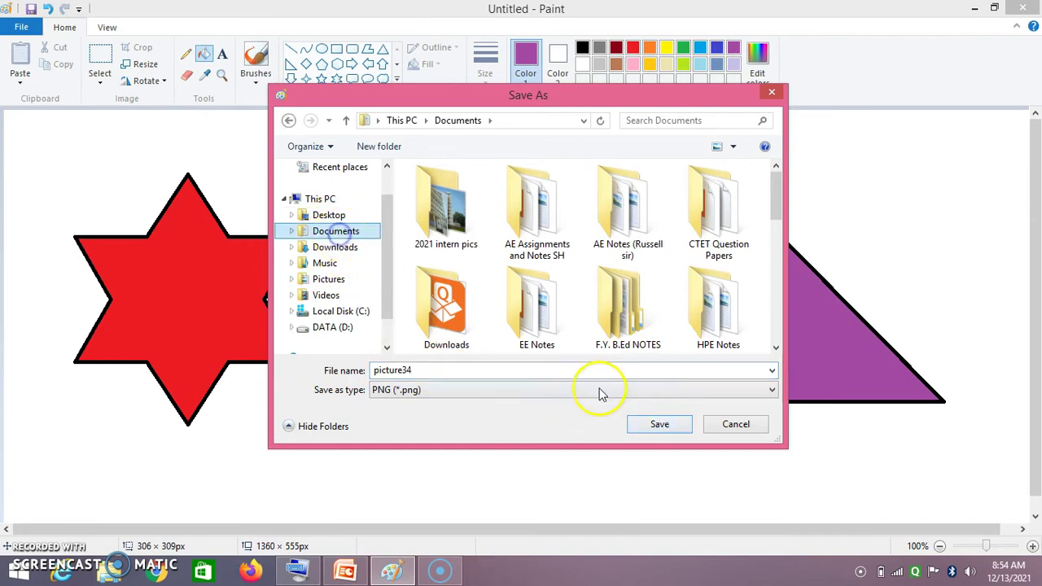
pyautogui.click(660, 424)
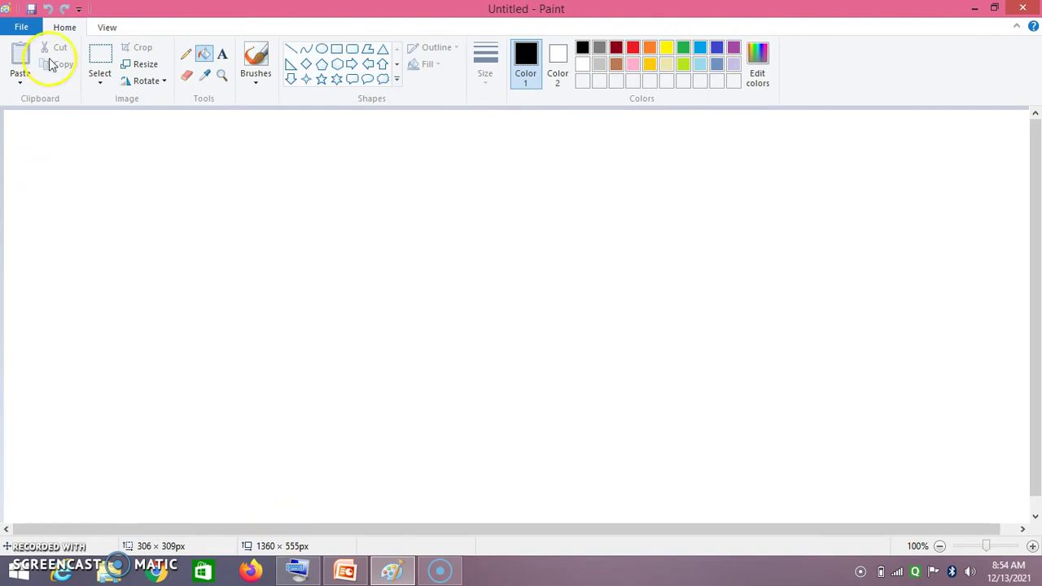
pyautogui.click(21, 26)
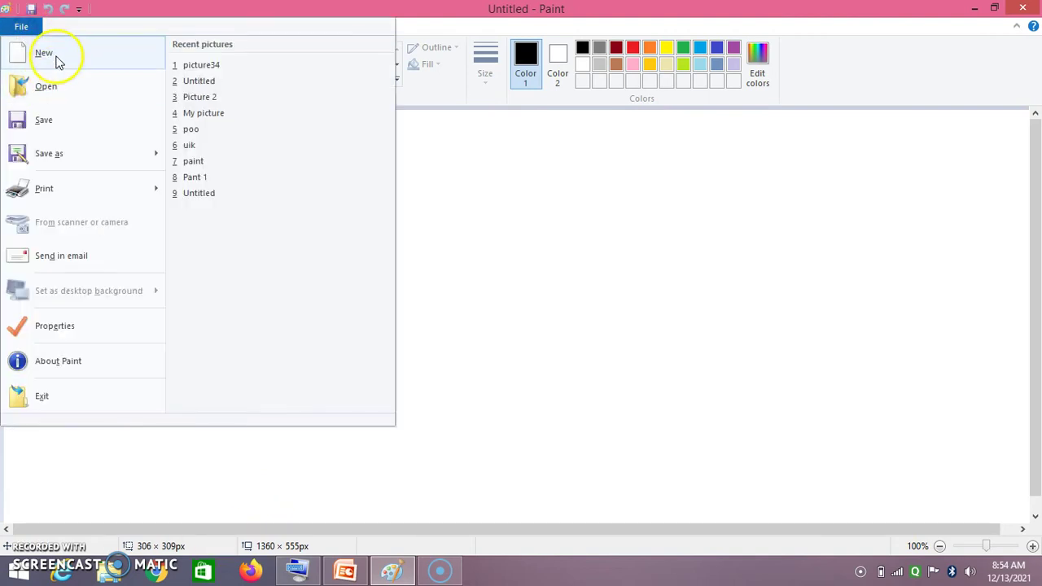
pyautogui.click(505, 223)
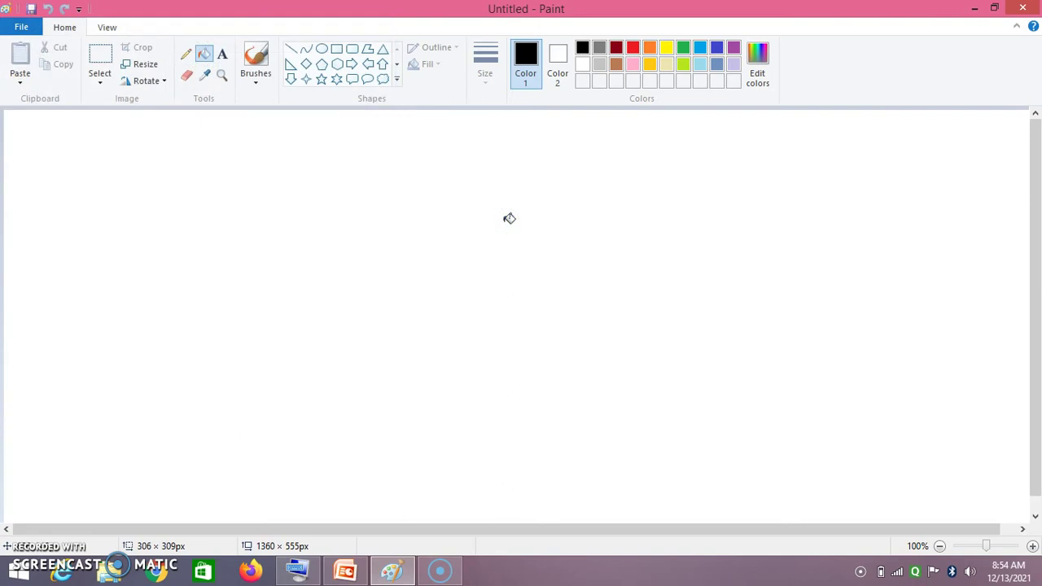
pyautogui.click(208, 54)
# Step: Minimize Paint, show the Opening An Existing Drawing slide, then bring blank Paint forward
pyautogui.click(978, 7)
pyautogui.click(346, 571)
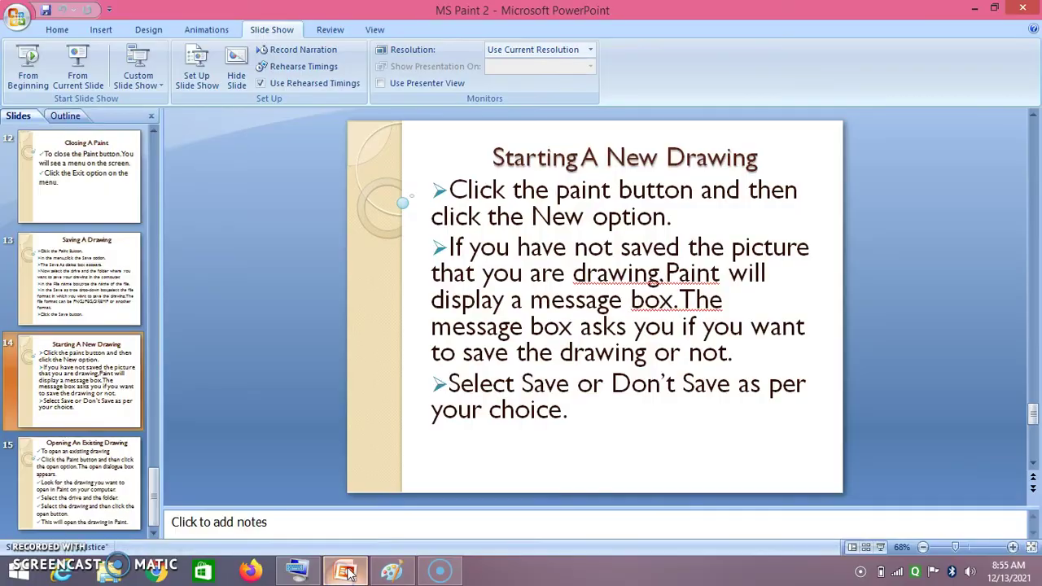
pyautogui.click(89, 460)
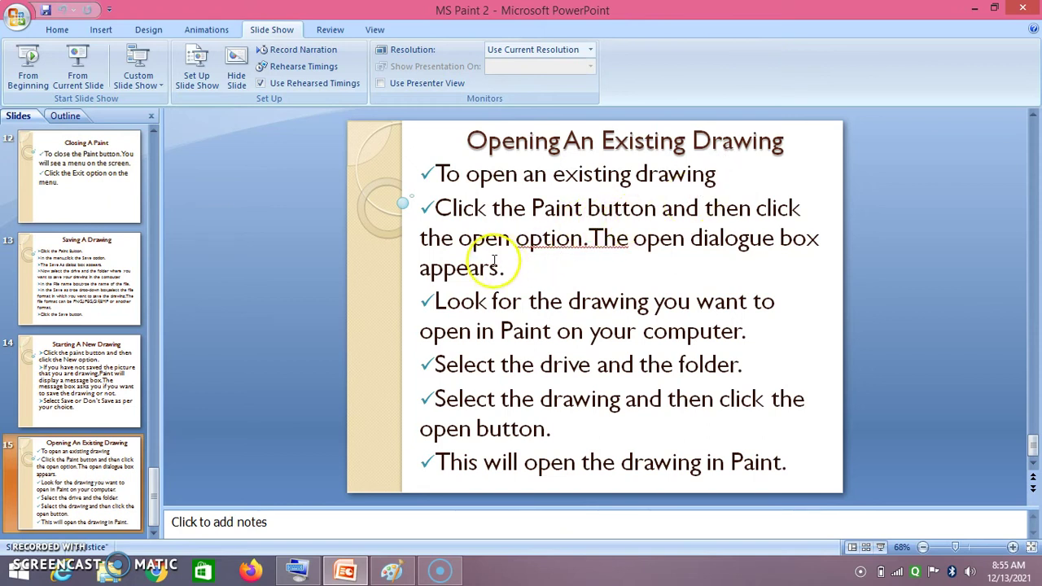
pyautogui.click(395, 574)
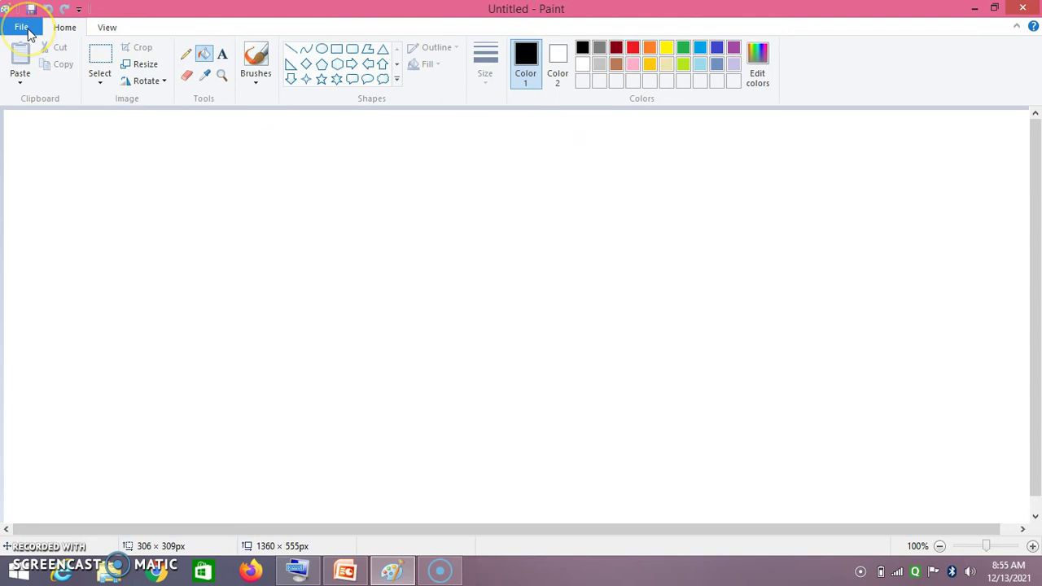
pyautogui.click(24, 29)
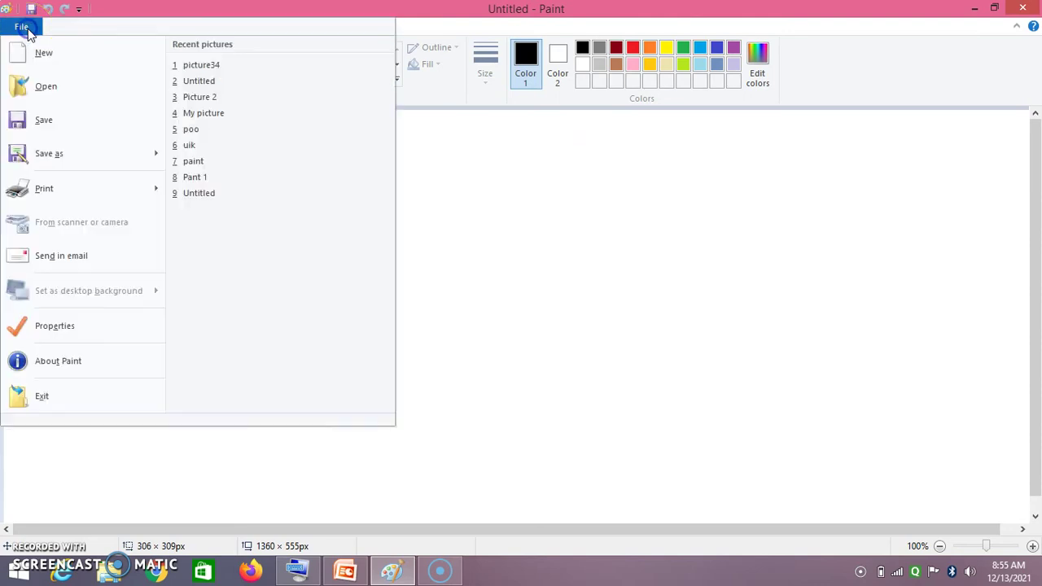
pyautogui.click(48, 91)
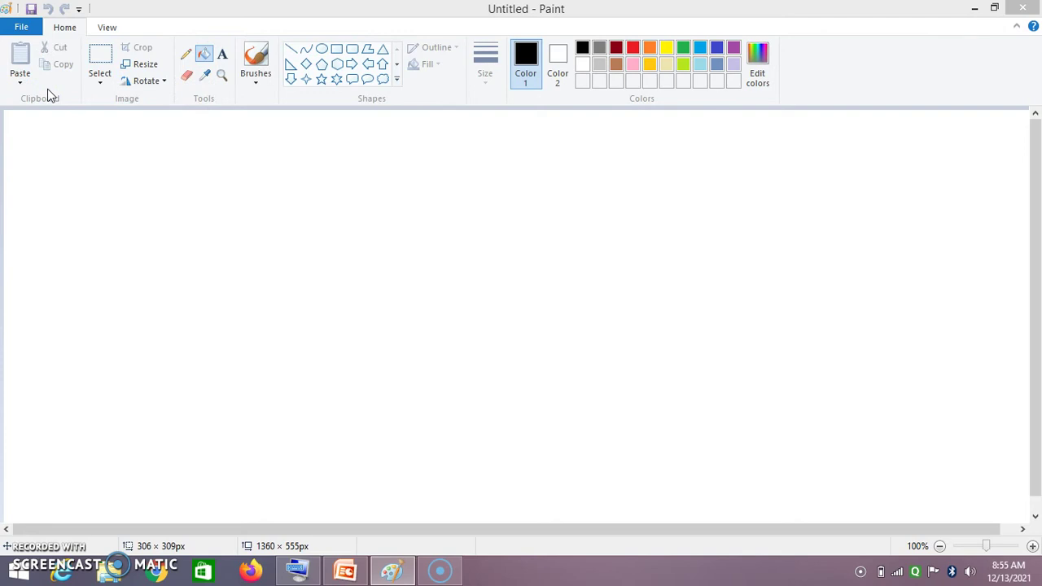
pyautogui.moveTo(48, 95); pyautogui.dragTo(48, 139)
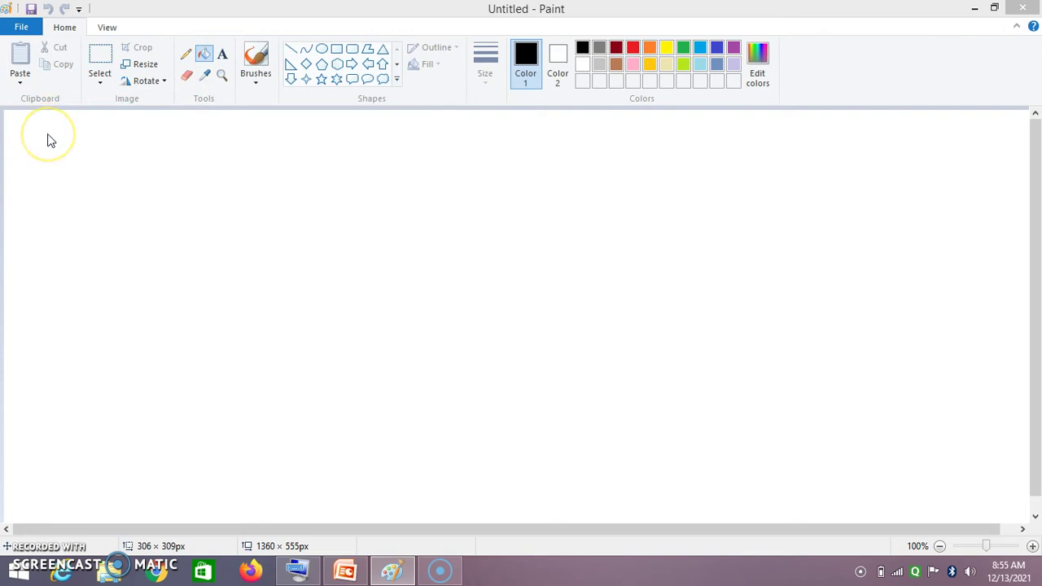
pyautogui.moveTo(51, 139); pyautogui.dragTo(91, 180)
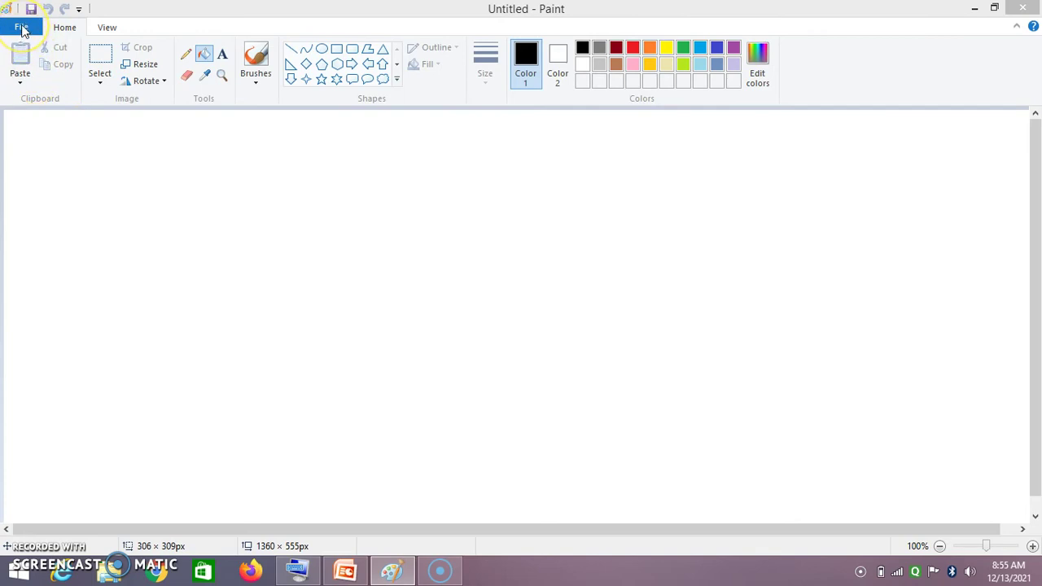
# Step: Open picture34 from Documents with Ctrl+O, glance at PowerPoint, and return to Paint
pyautogui.hotkey('ctrl', 'o')
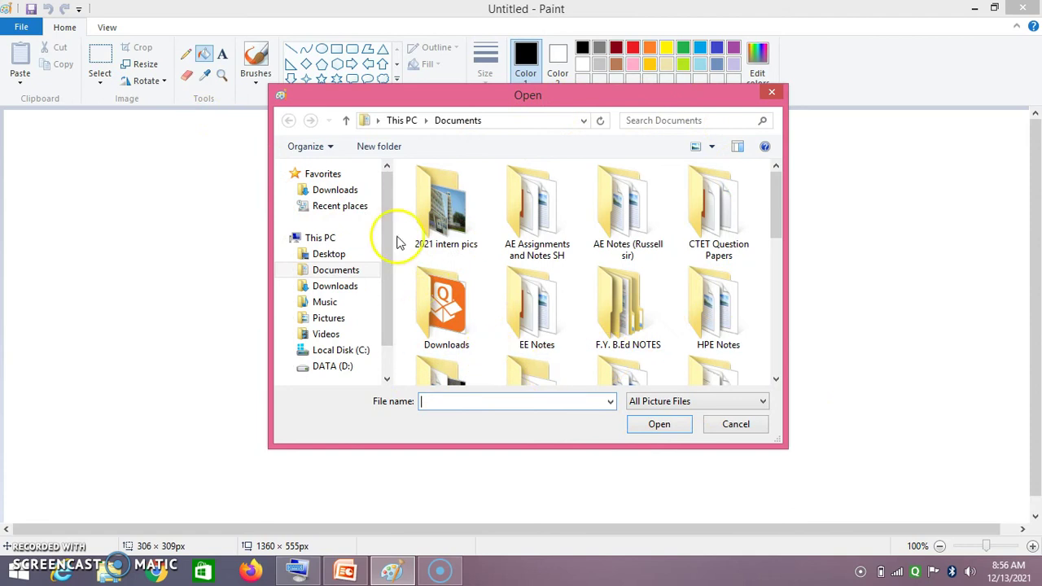
pyautogui.click(349, 277)
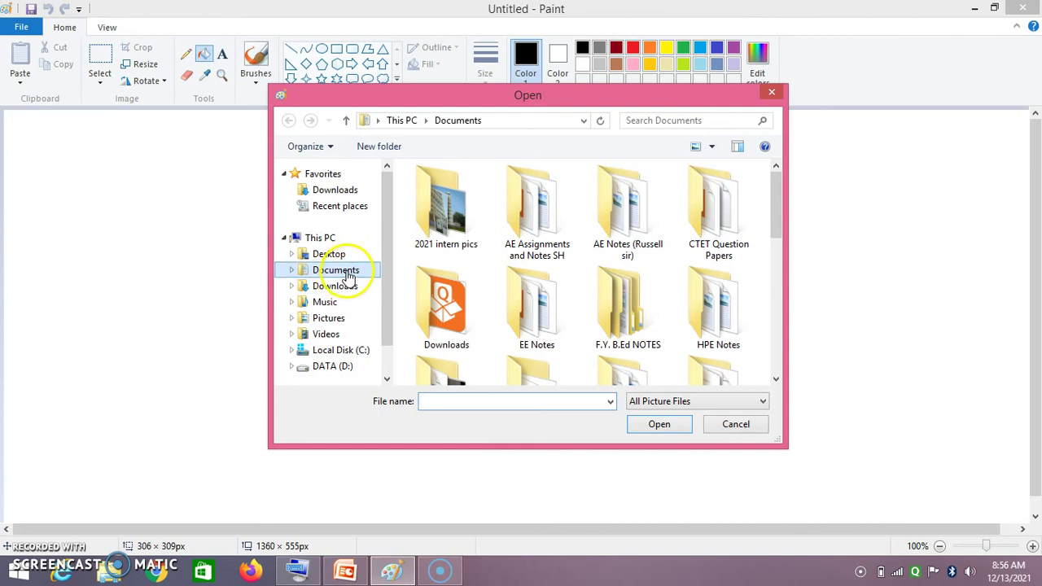
pyautogui.doubleClick(348, 274)
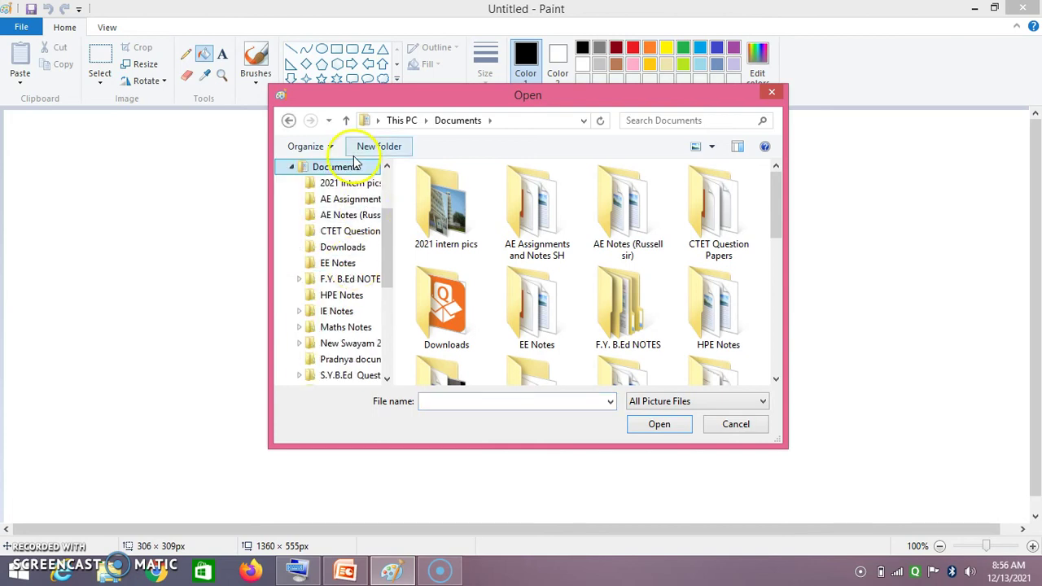
pyautogui.click(720, 185)
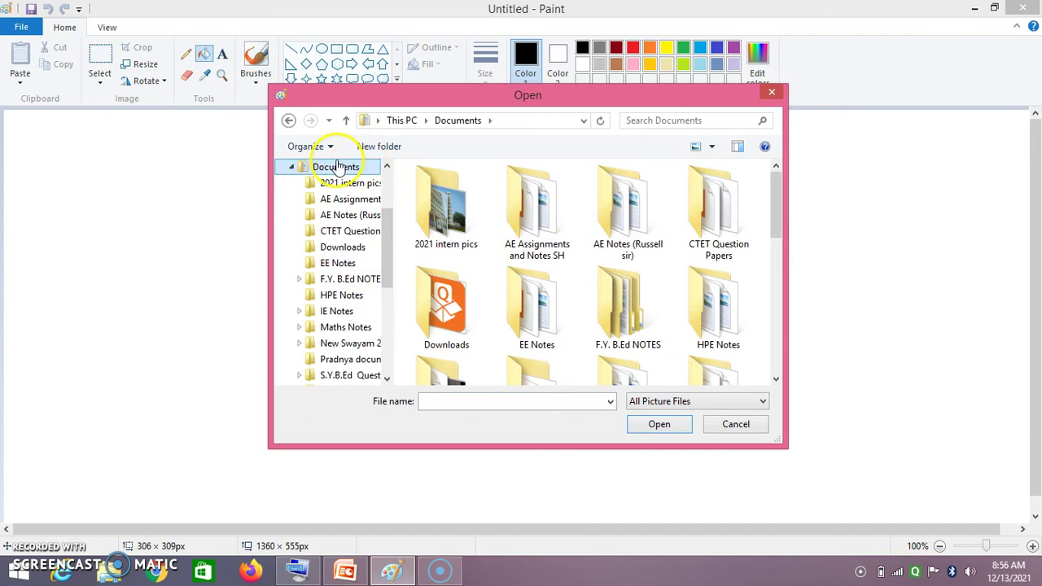
pyautogui.click(779, 188)
pyautogui.moveTo(779, 189); pyautogui.dragTo(801, 309)
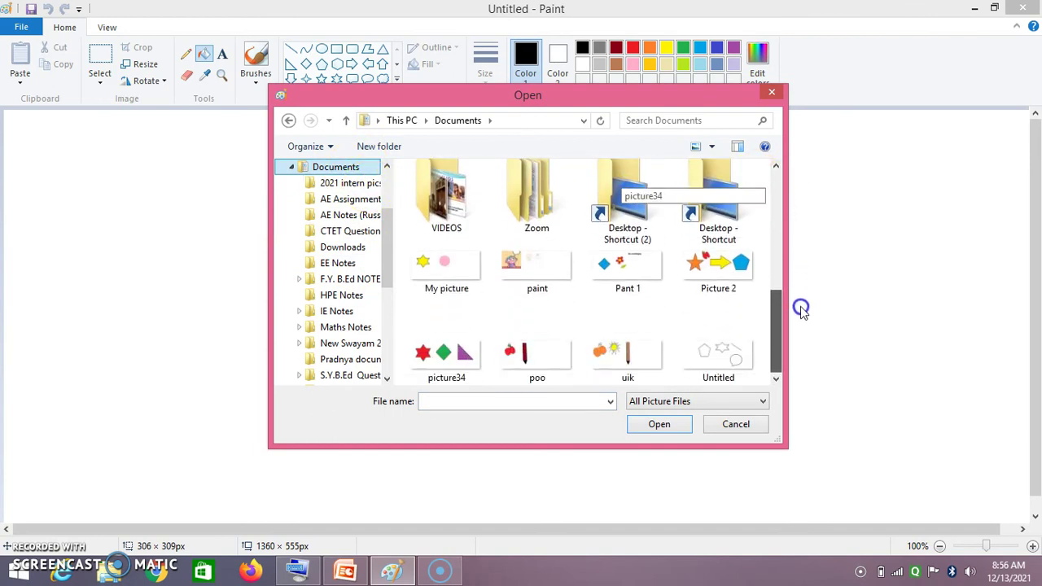
pyautogui.doubleClick(460, 361)
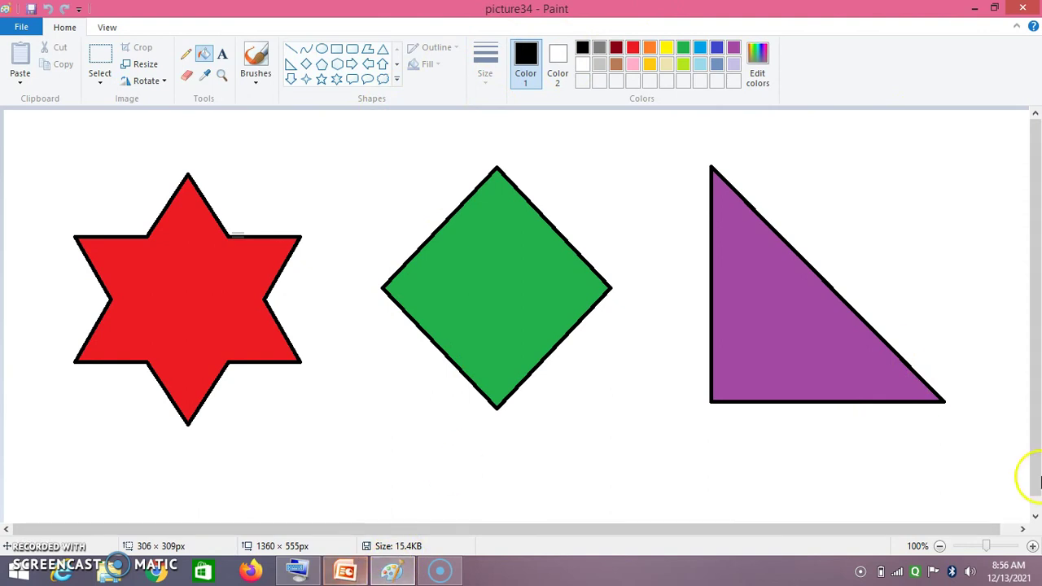
pyautogui.click(345, 572)
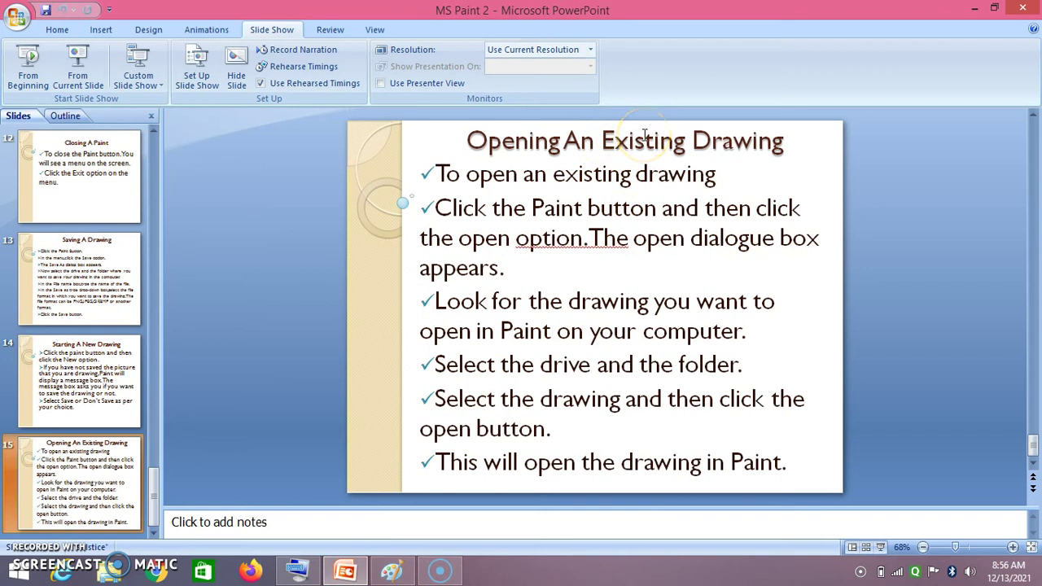
pyautogui.click(393, 572)
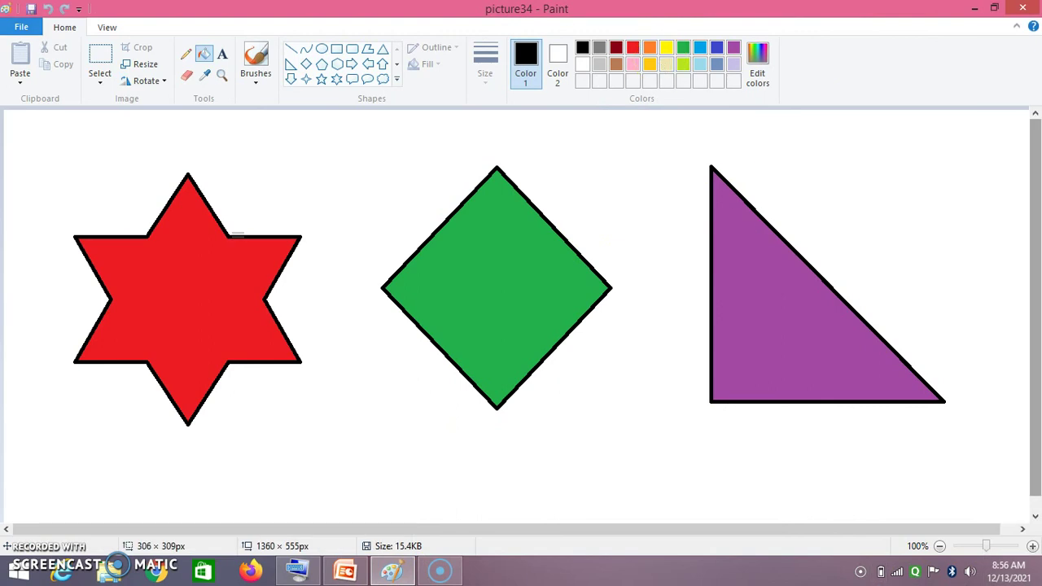
# Step: Reopen picture34 from Documents via File > Open, then switch to PowerPoint
pyautogui.click(24, 27)
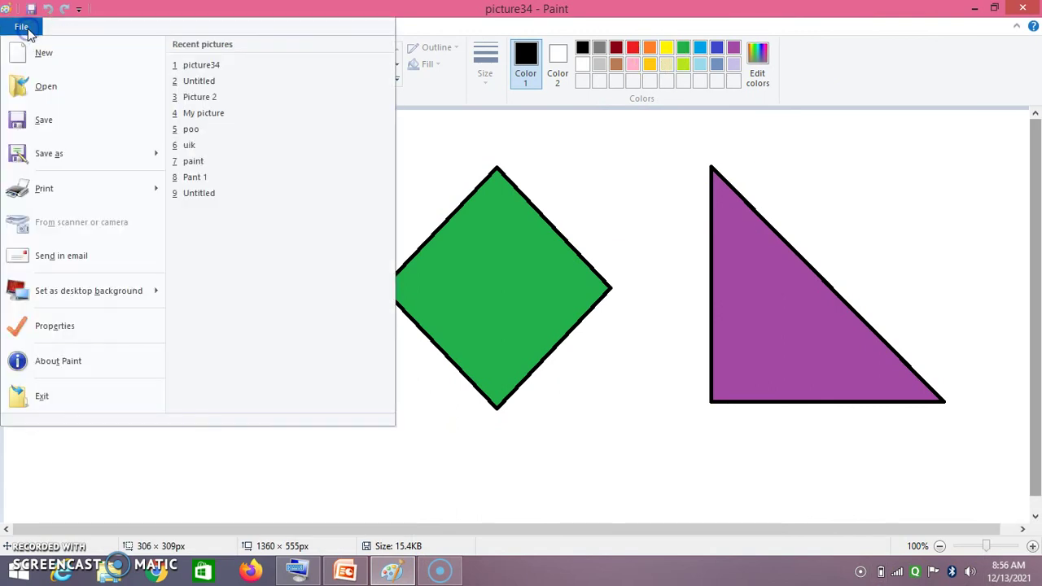
pyautogui.click(35, 87)
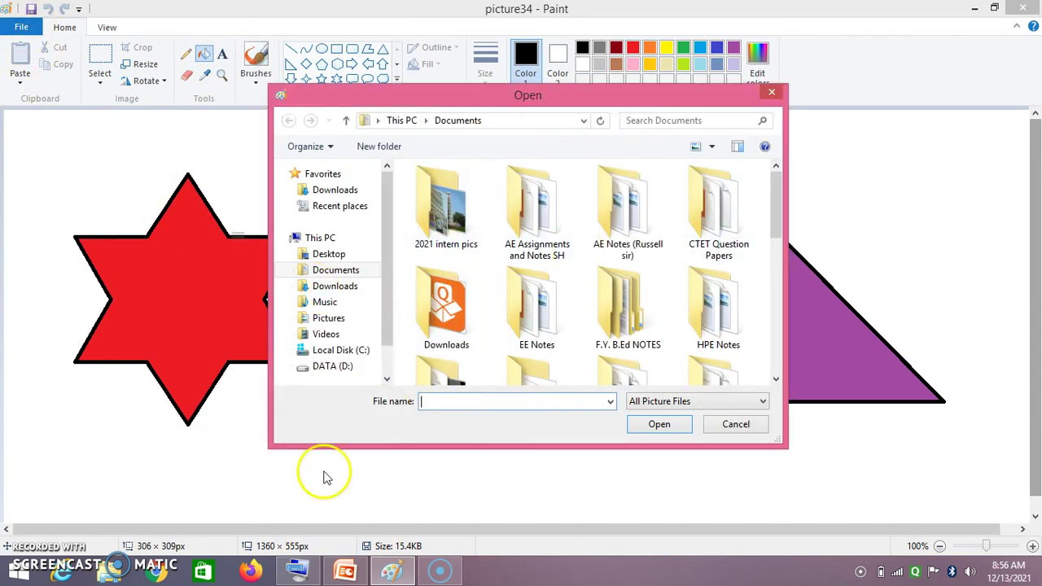
pyautogui.click(345, 274)
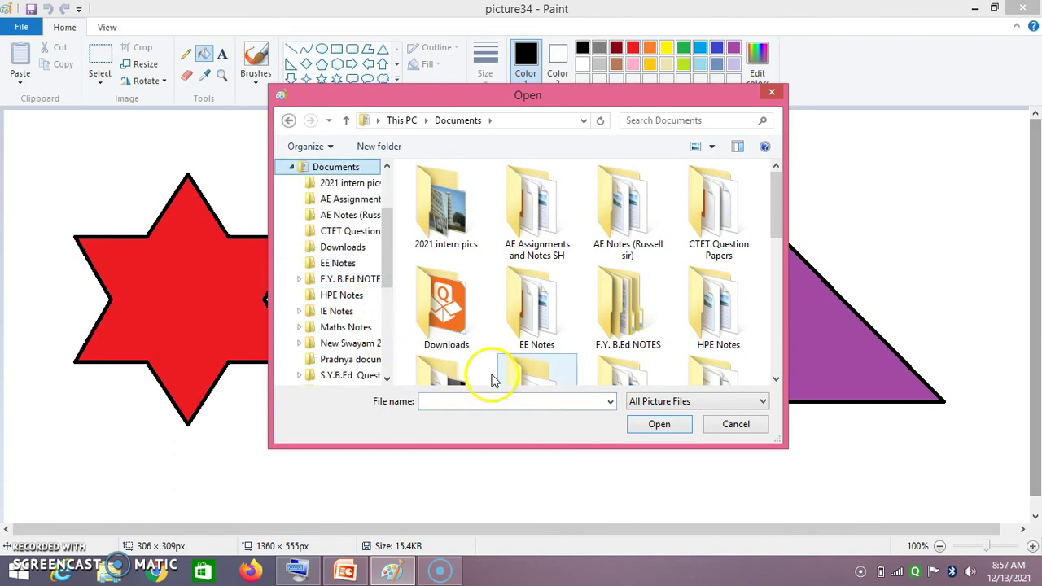
pyautogui.moveTo(779, 221); pyautogui.dragTo(778, 338)
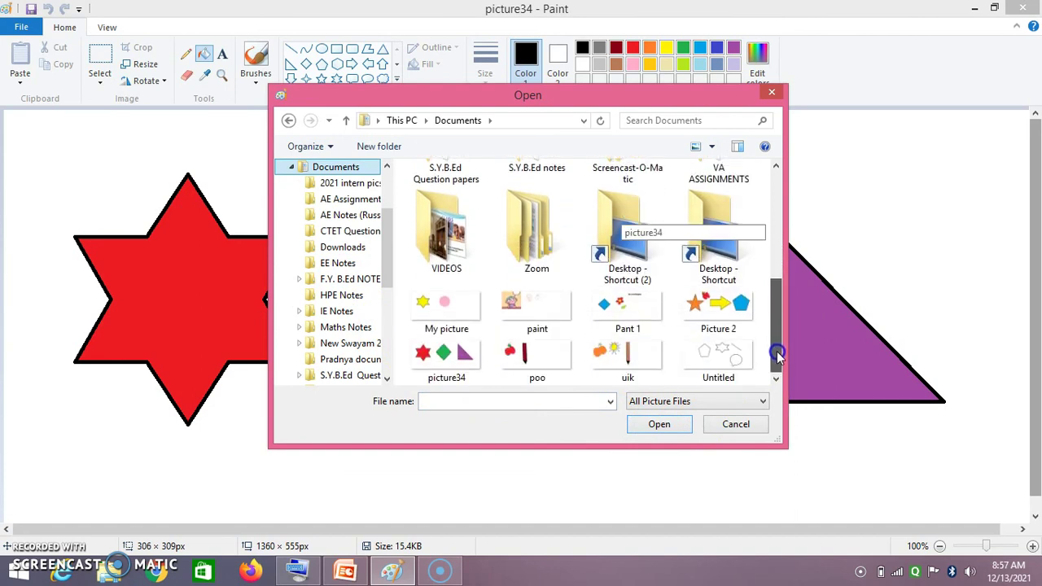
pyautogui.doubleClick(439, 363)
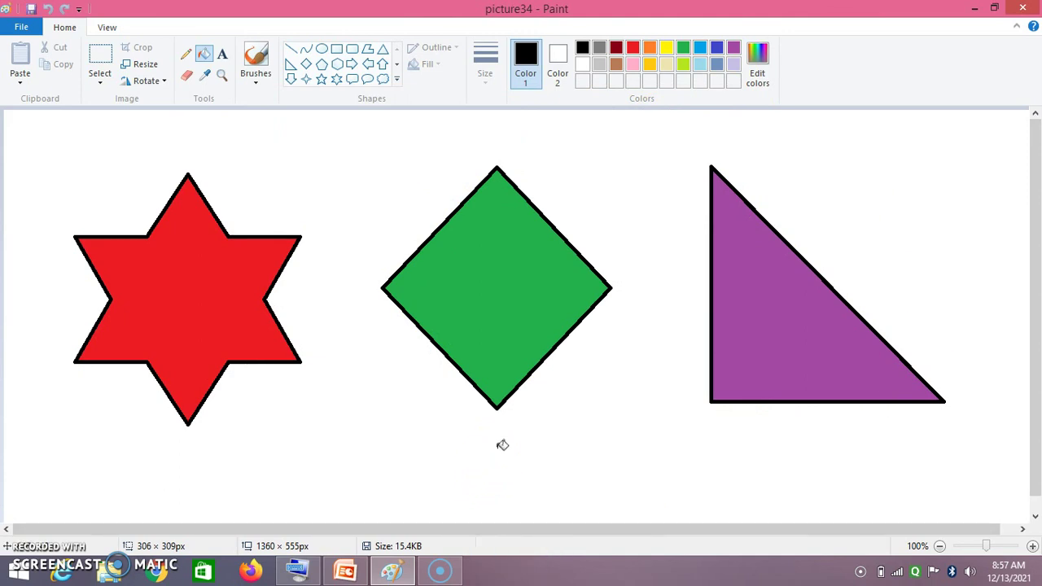
pyautogui.click(350, 572)
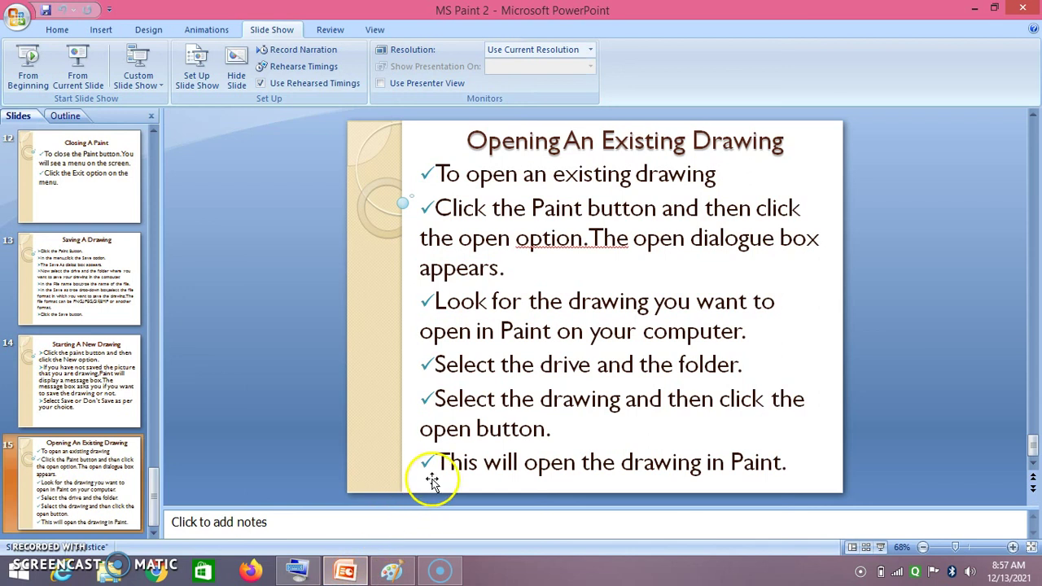
# Step: Browse slides 1, 14 and 15, then minimize both PowerPoint and Paint
pyautogui.moveTo(155, 449); pyautogui.dragTo(151, 116)
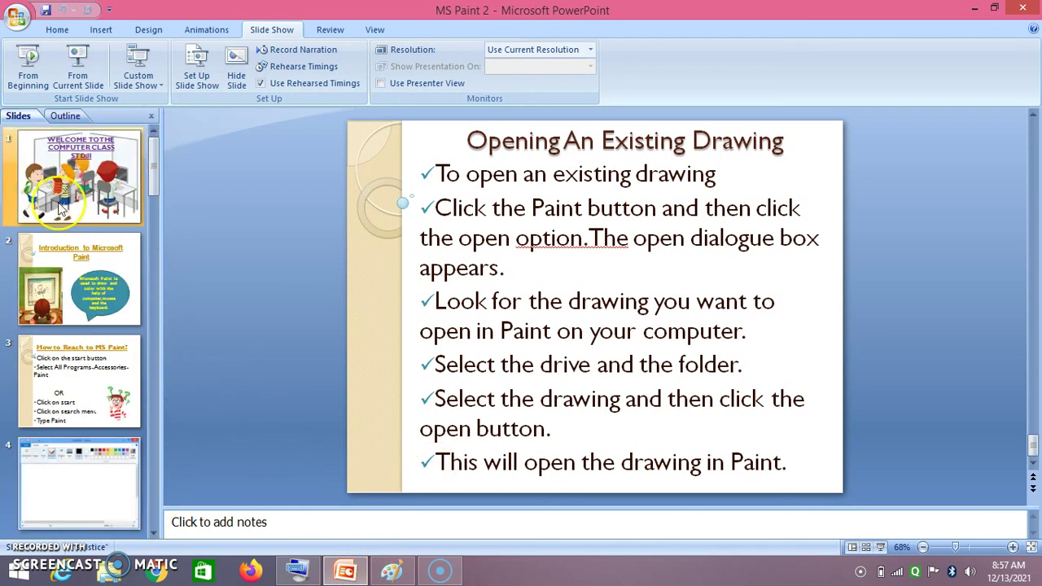
pyautogui.click(79, 184)
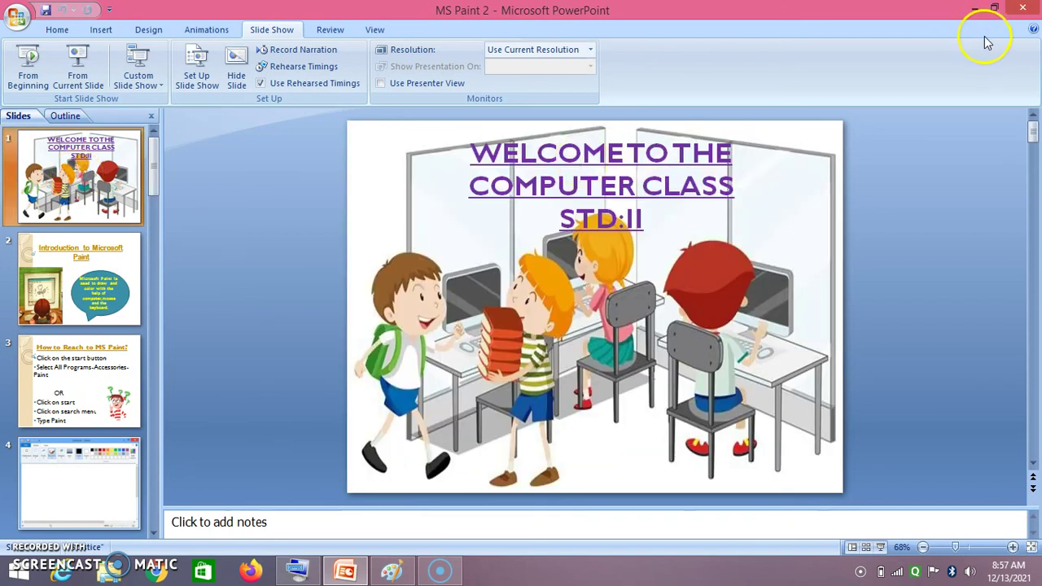
pyautogui.moveTo(155, 179); pyautogui.dragTo(143, 542)
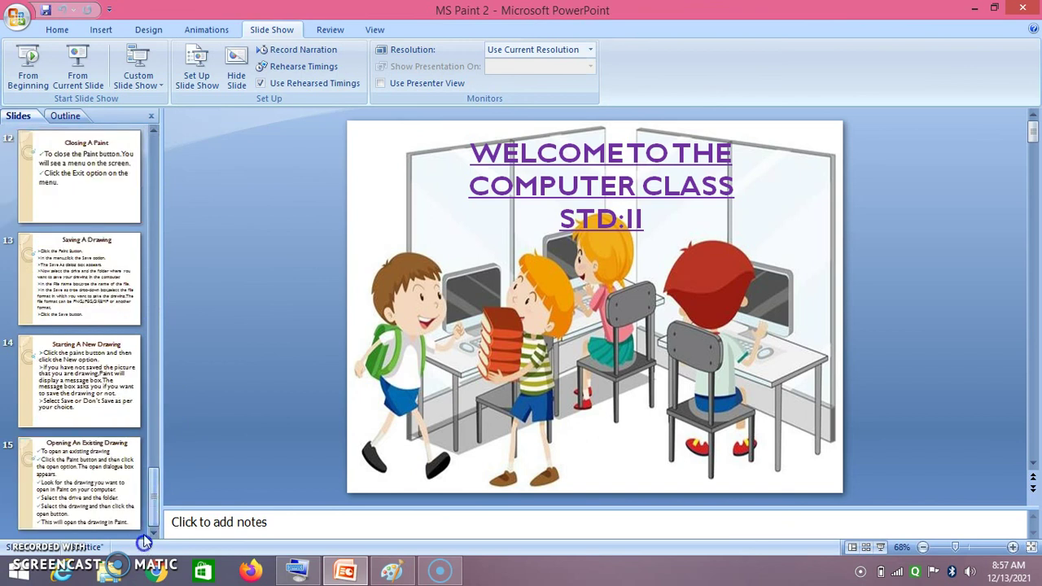
pyautogui.click(108, 383)
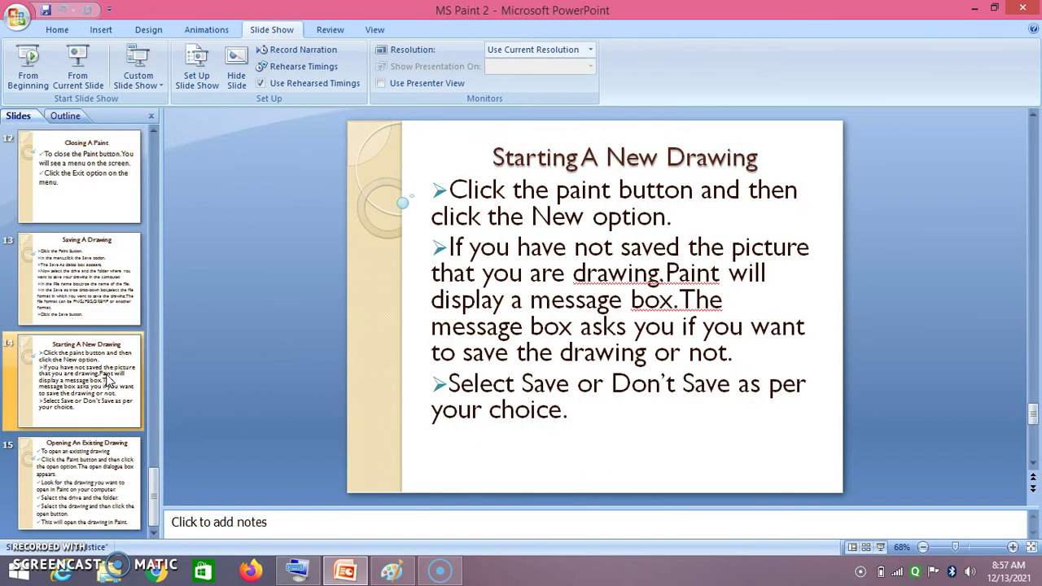
pyautogui.click(84, 462)
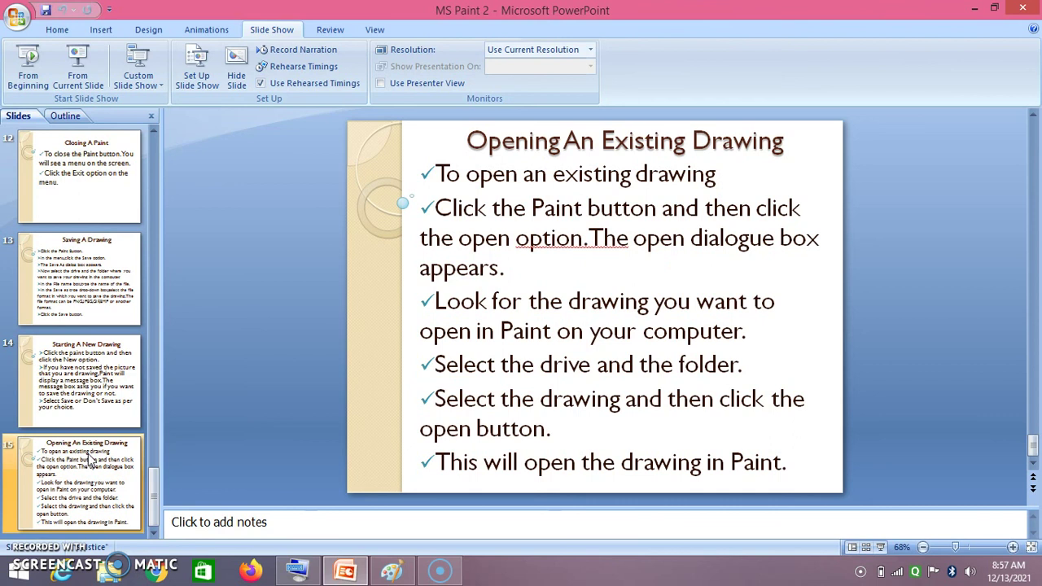
pyautogui.click(973, 9)
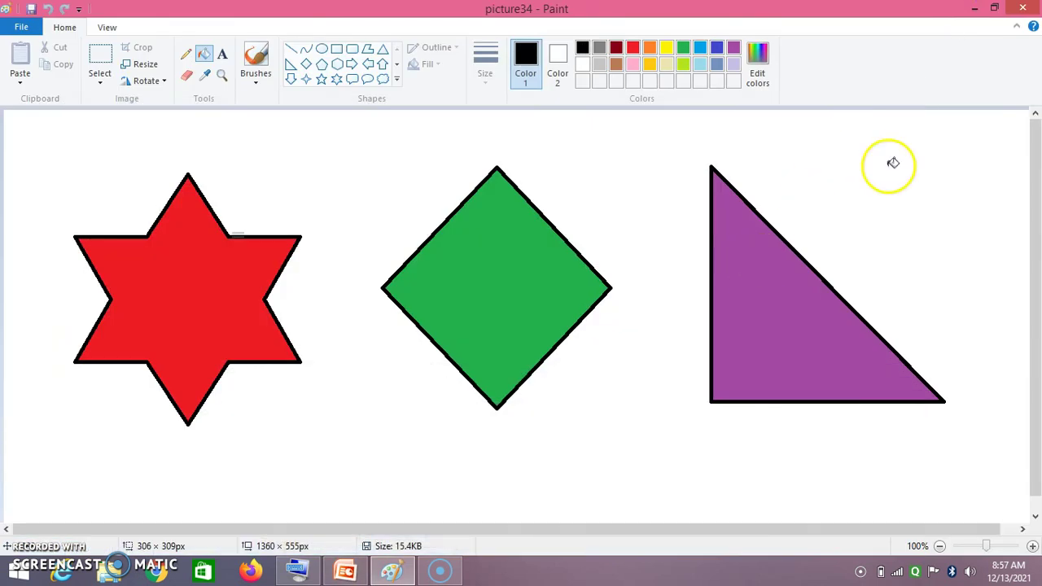
pyautogui.click(974, 8)
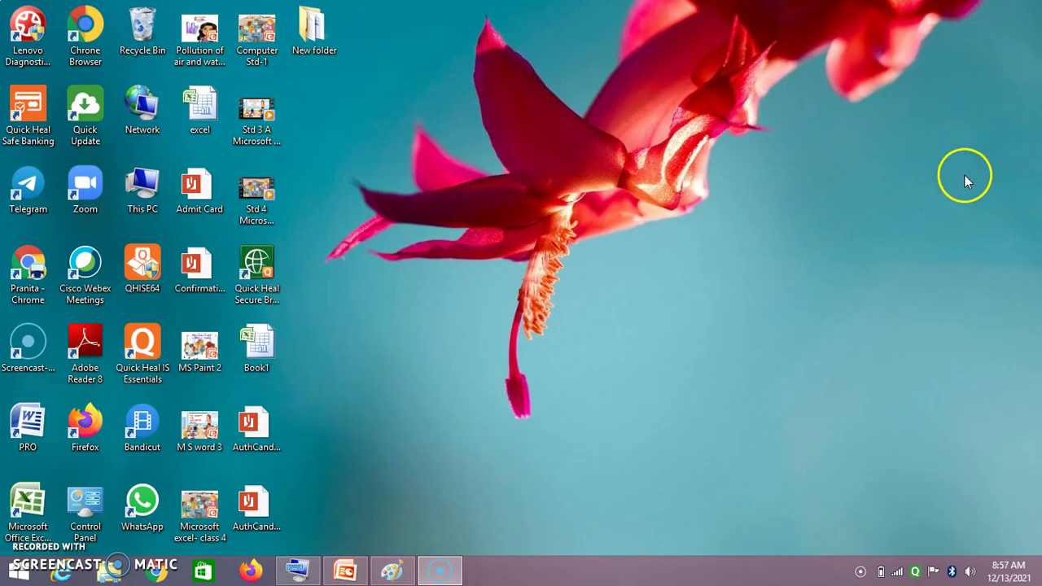